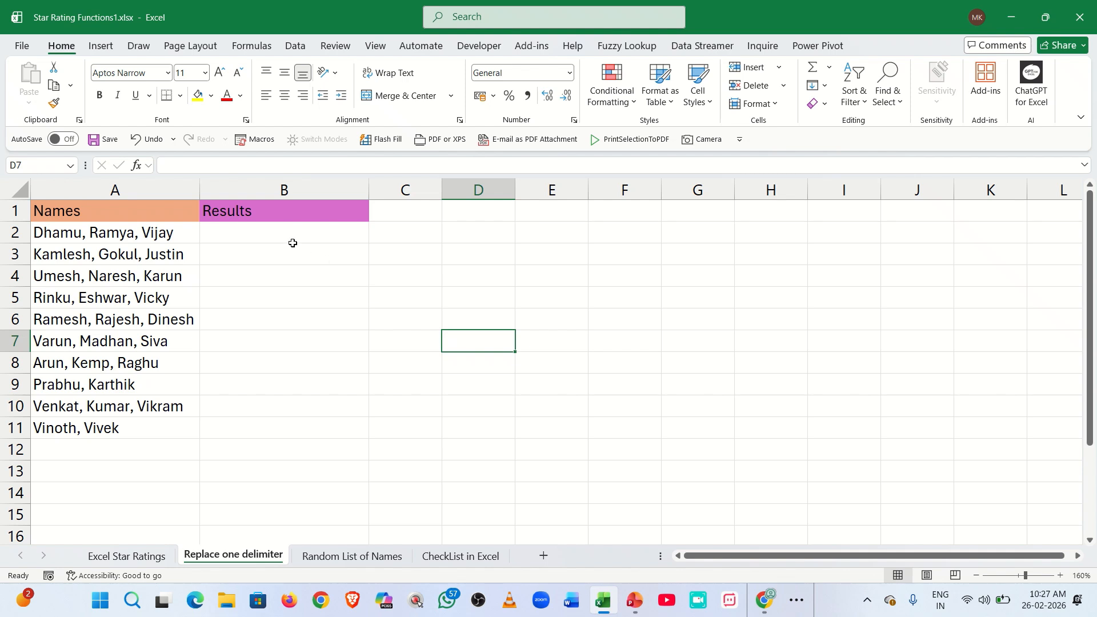
Step: Enter the formula =TEXTSPLIT(A2,",") in cell B2 to split the first names entry at its commas
{"action": "left_click", "coordinate": [279, 231]}
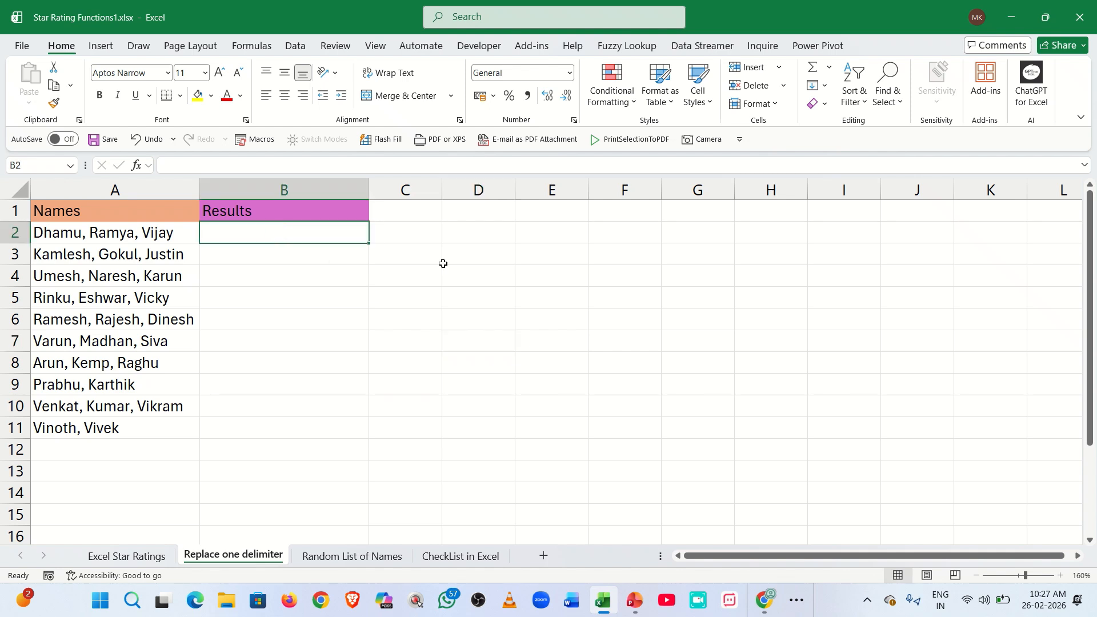
{"action": "type", "text": "=te"}
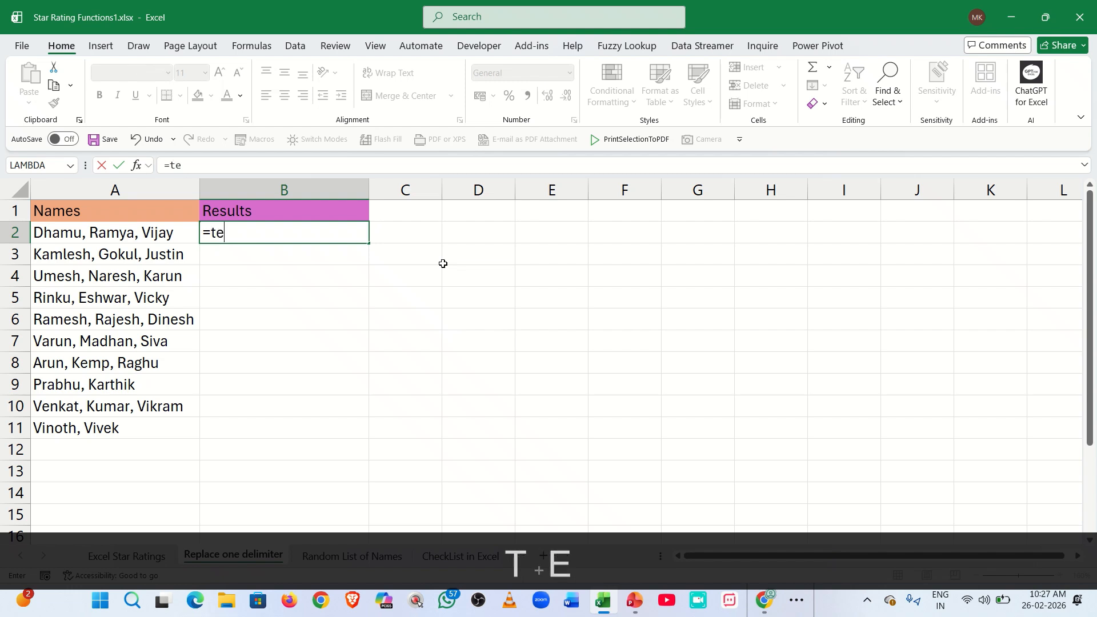
{"action": "type", "text": "xtsp"}
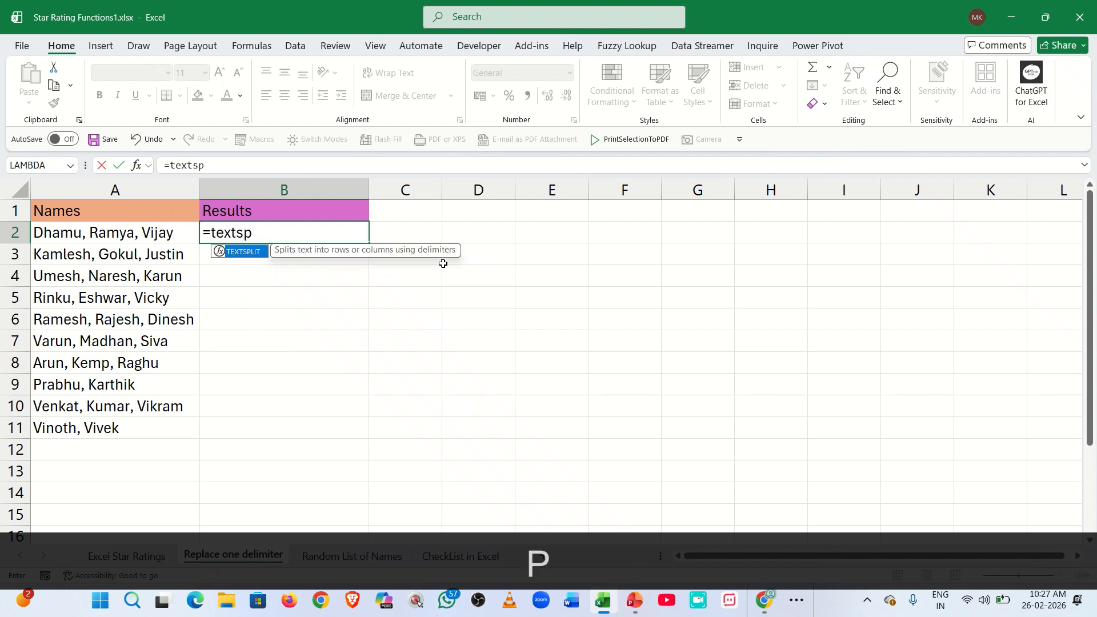
{"action": "key", "text": "Tab"}
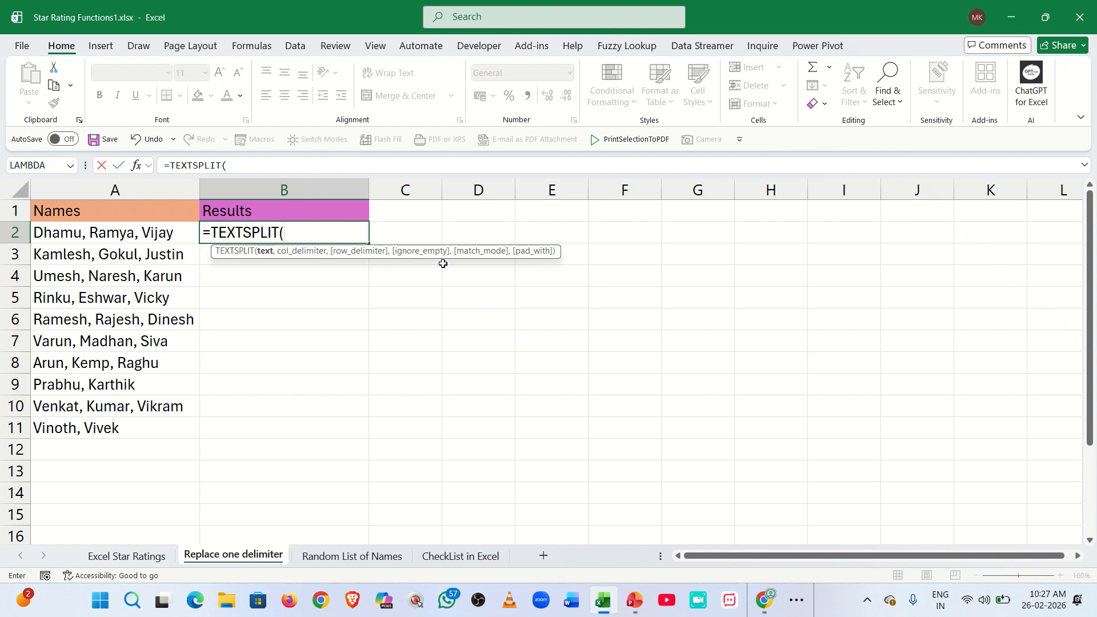
{"action": "key", "text": "Left"}
{"action": "type", "text": ","}
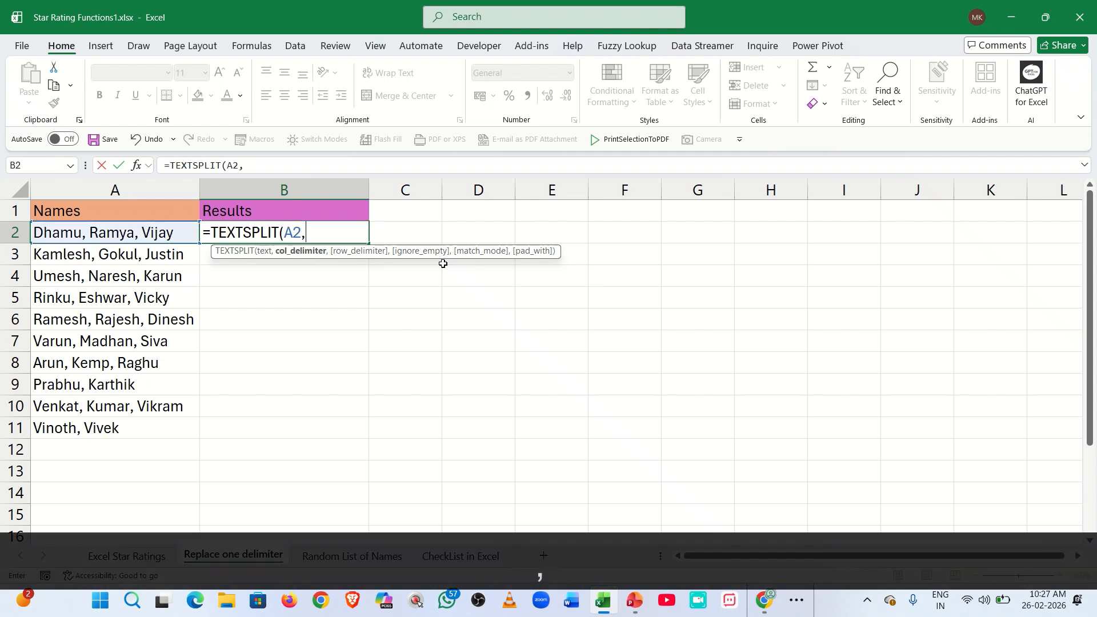
{"action": "type", "text": "\""}
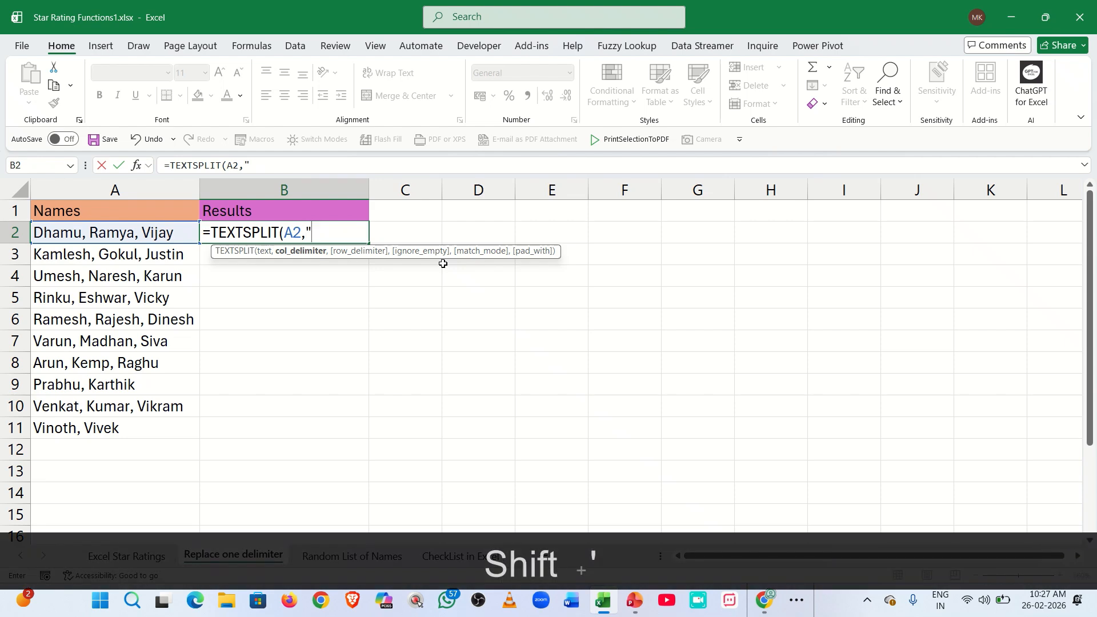
{"action": "type", "text": ",\")"}
{"action": "key", "text": "Return"}
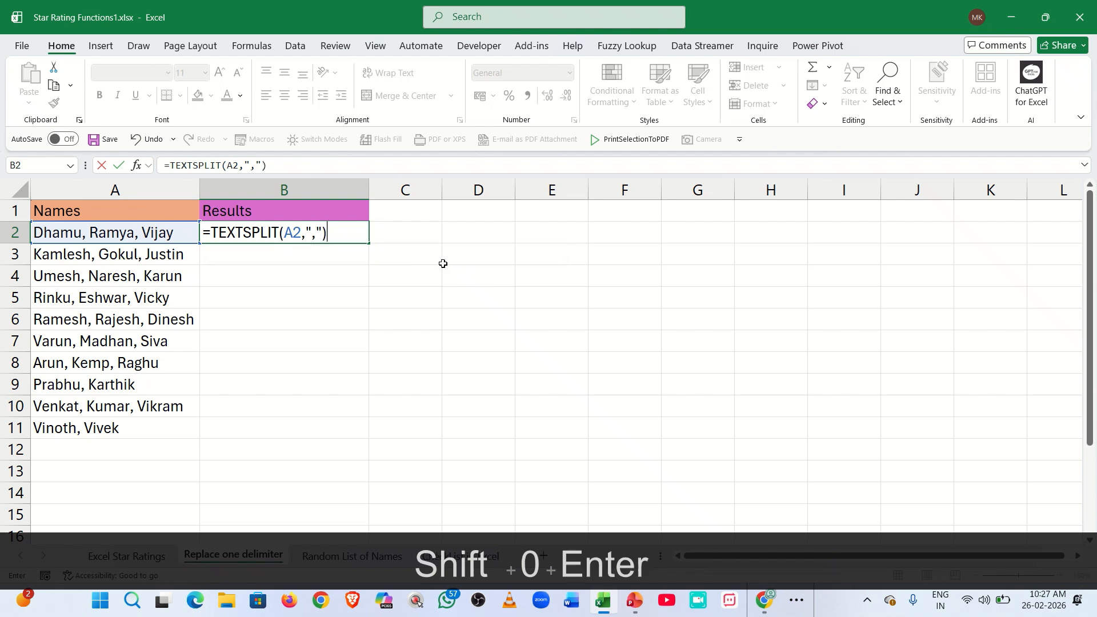
Step: Wrap the TEXTSPLIT formula in B2 in TRIM to strip the extra spaces, giving =TRIM(TEXTSPLIT(A2,","))
{"action": "key", "text": "Up"}
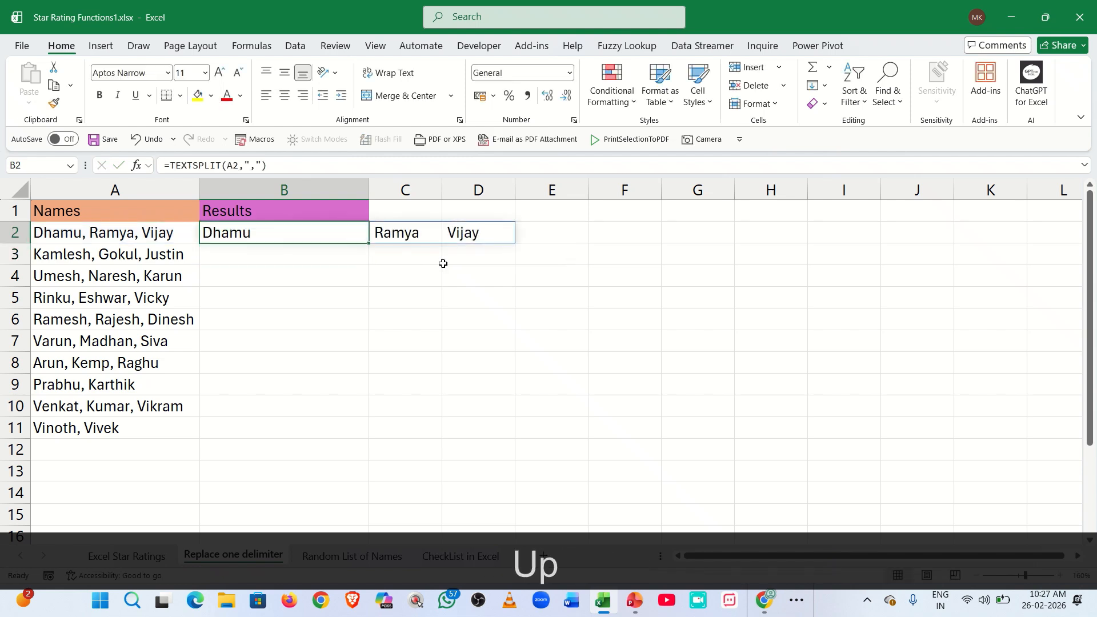
{"action": "key", "text": "F2"}
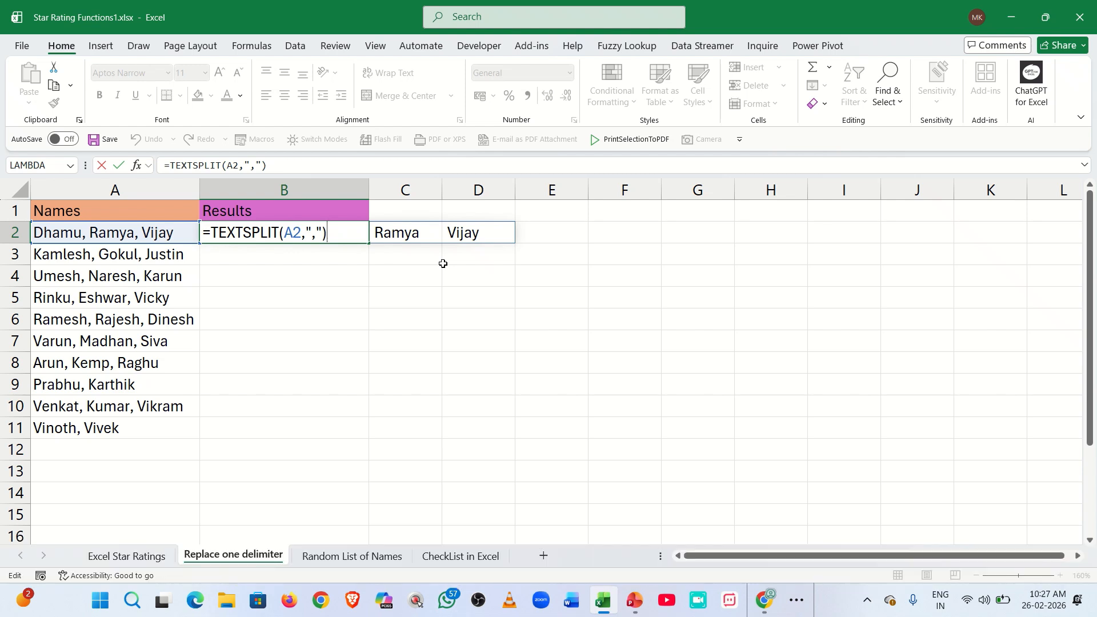
{"action": "key", "text": "shift+Left"}
{"action": "key", "text": "shift+Left"}
{"action": "key", "text": "shift+Left"}
{"action": "key", "text": "shift+Left"}
{"action": "key", "text": "shift+Left"}
{"action": "key", "text": "shift+Left"}
{"action": "key", "text": "shift+Left"}
{"action": "key", "text": "shift+Left"}
{"action": "key", "text": "shift+Left"}
{"action": "key", "text": "shift+Left"}
{"action": "key", "text": "shift+Left"}
{"action": "key", "text": "shift+Left"}
{"action": "key", "text": "shift+Left"}
{"action": "key", "text": "shift+Left"}
{"action": "key", "text": "shift+Left"}
{"action": "key", "text": "shift+Left"}
{"action": "key", "text": "shift+Left"}
{"action": "key", "text": "shift+Left"}
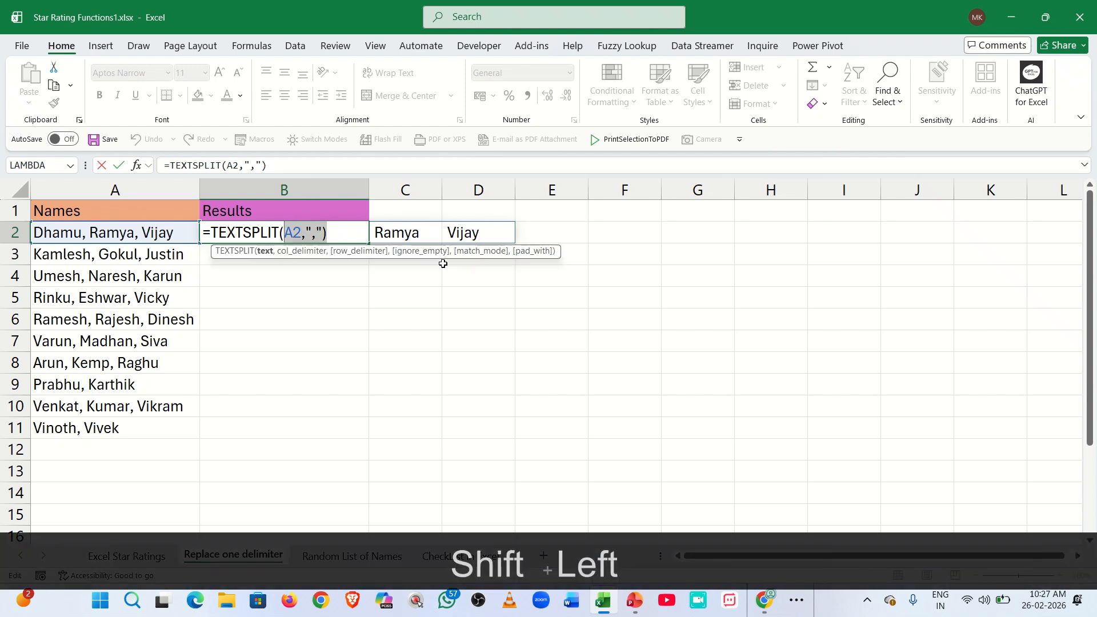
{"action": "key", "text": "Left"}
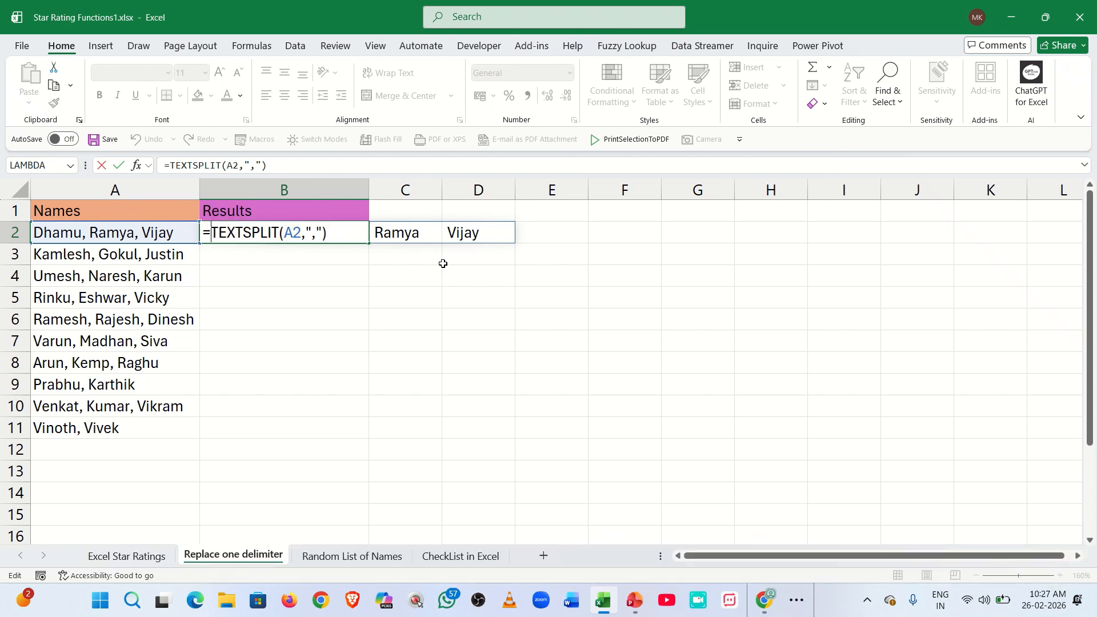
{"action": "type", "text": "tr"}
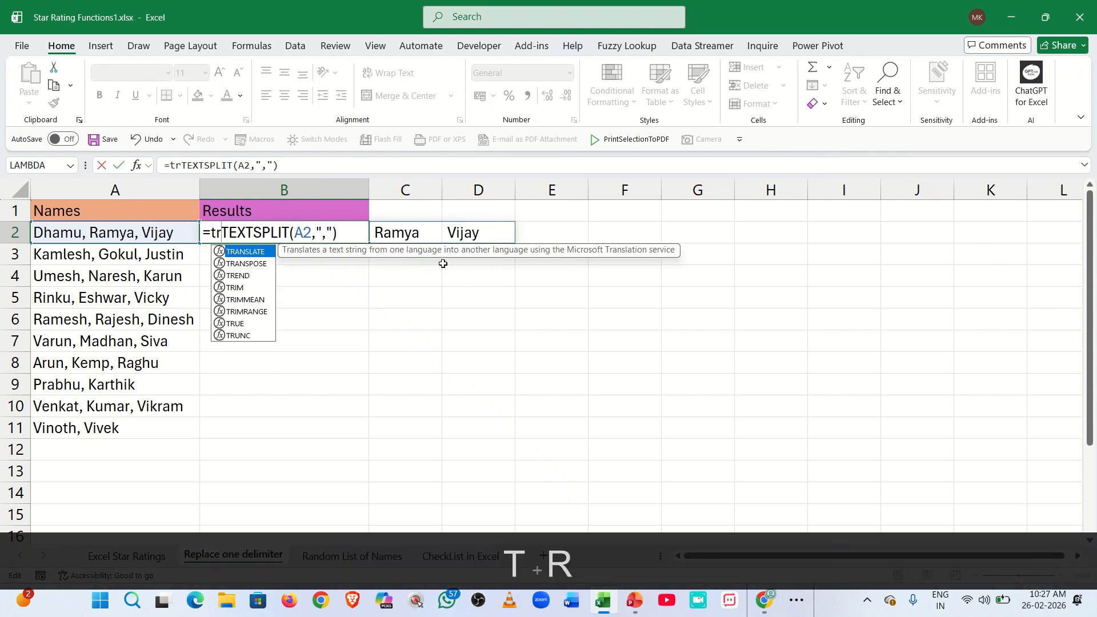
{"action": "type", "text": "im"}
{"action": "key", "text": "Tab"}
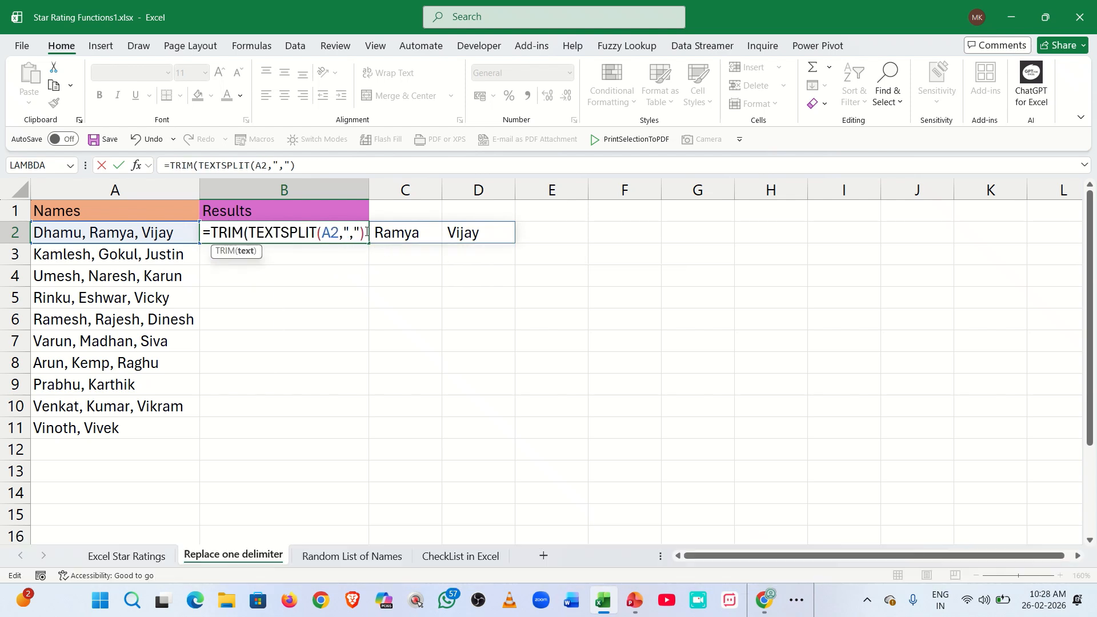
{"action": "key", "text": "shift"}
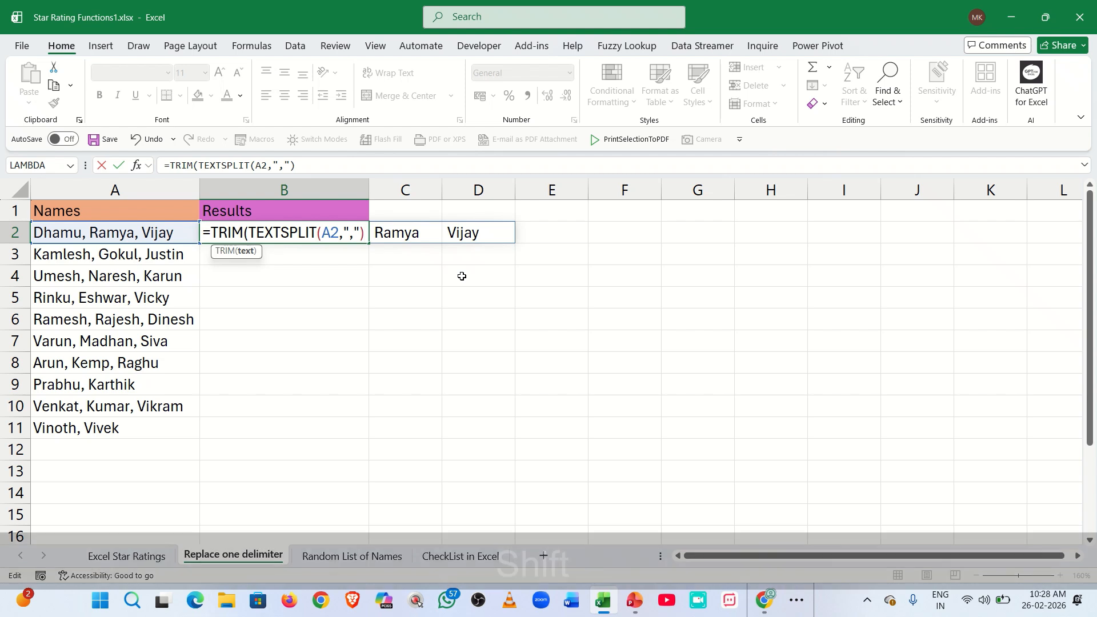
{"action": "type", "text": ")"}
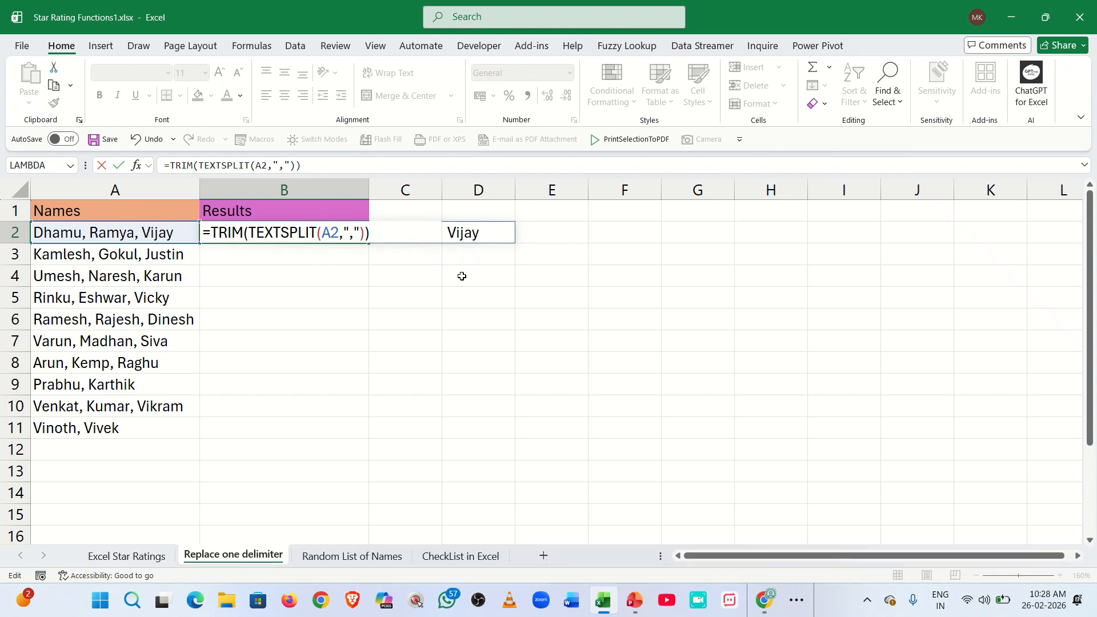
{"action": "key", "text": "Return"}
Step: Wrap the TRIM formula in B2 in TEXTJOIN with "-" as the delimiter and TRUE to ignore empty cells
{"action": "key", "text": "Up"}
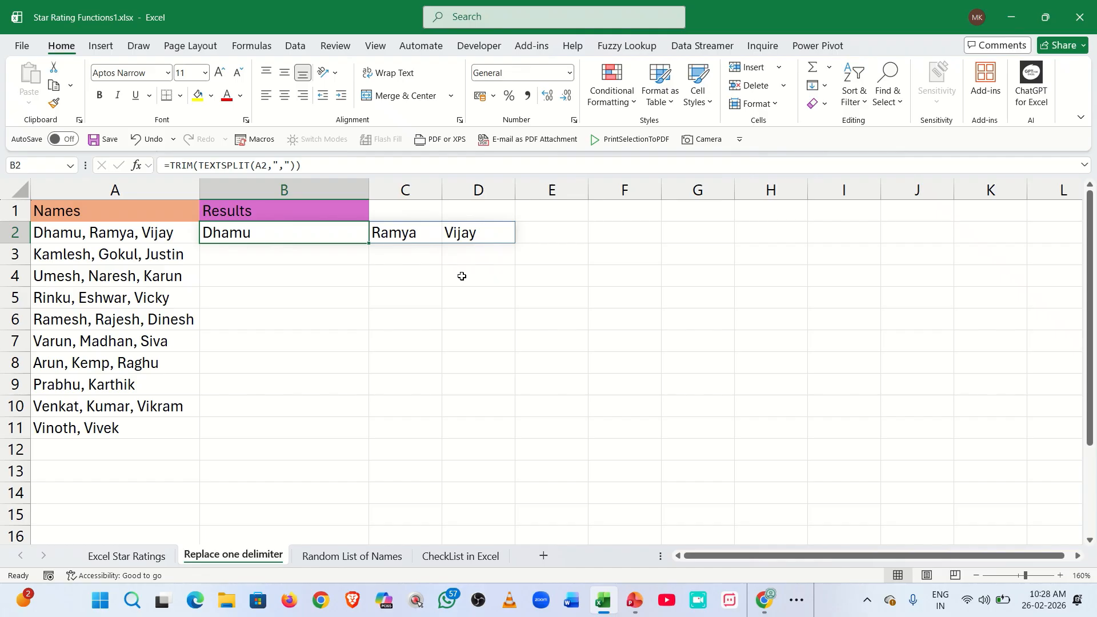
{"action": "key", "text": "F2"}
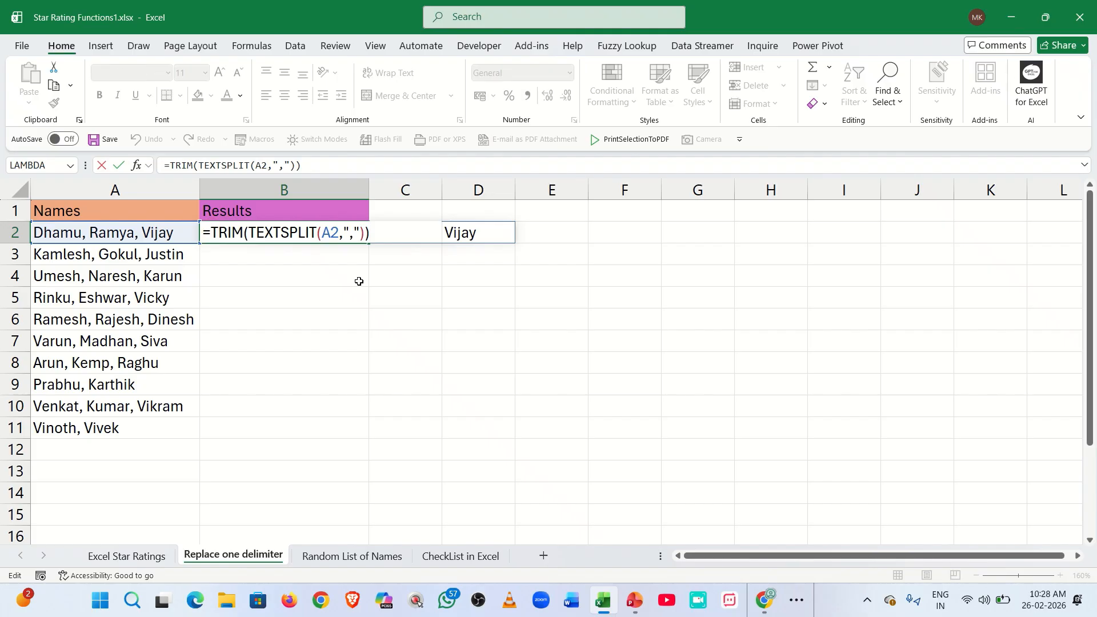
{"action": "type", "text": "text"}
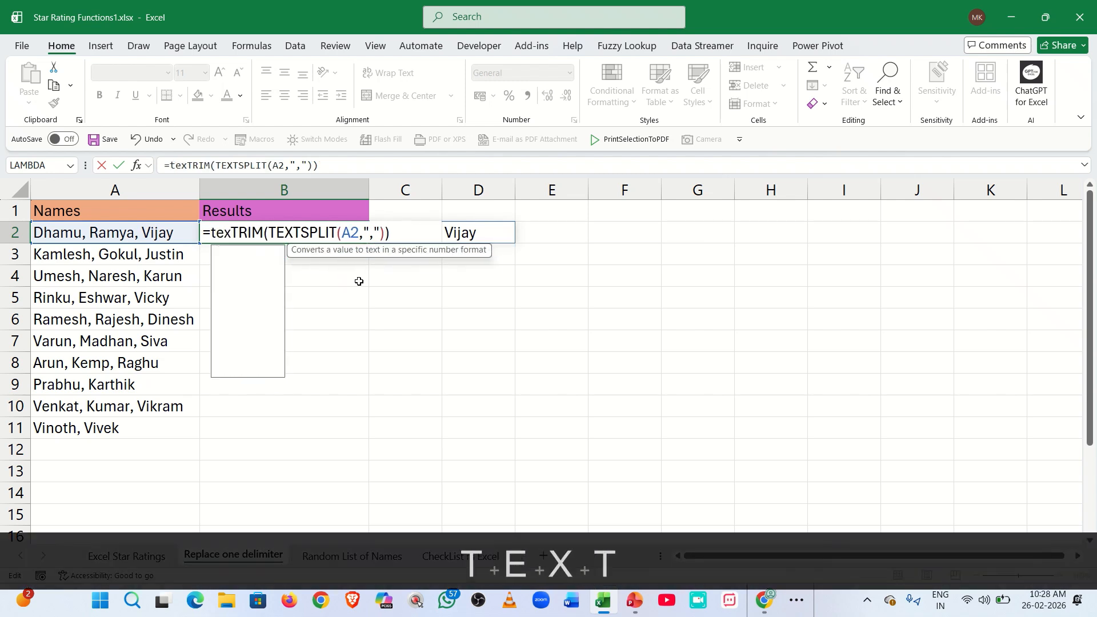
{"action": "type", "text": "jo"}
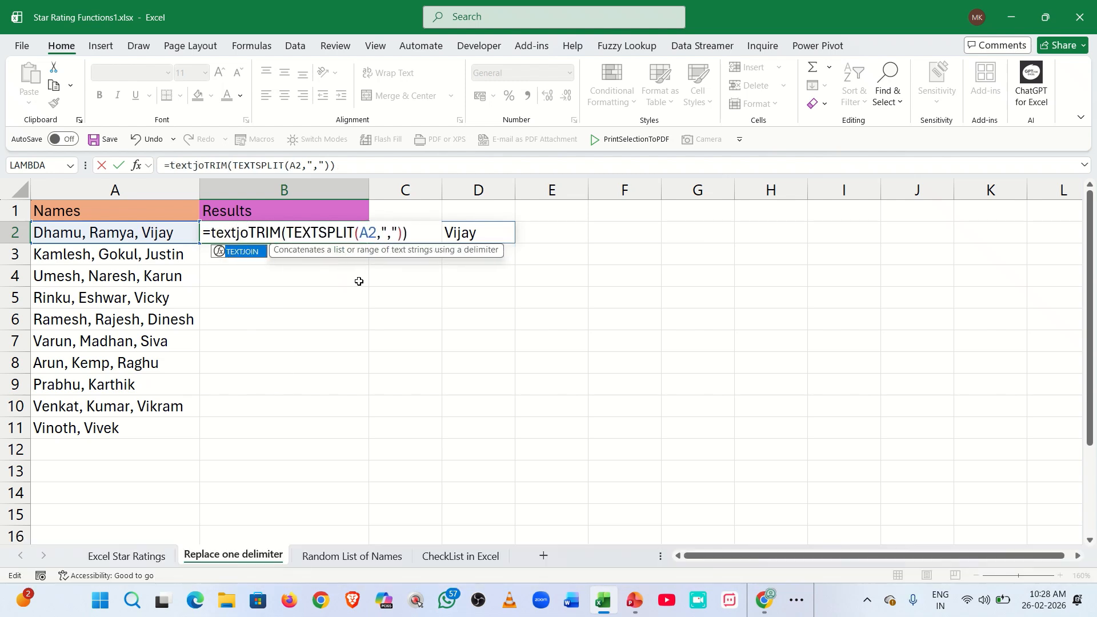
{"action": "key", "text": "Tab"}
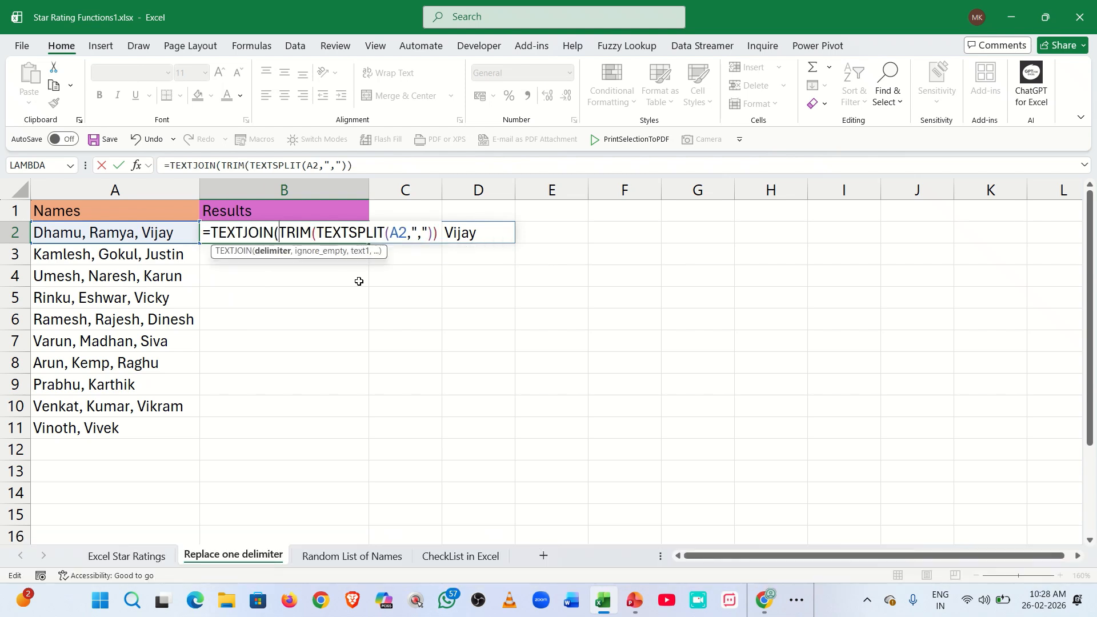
{"action": "type", "text": "\""}
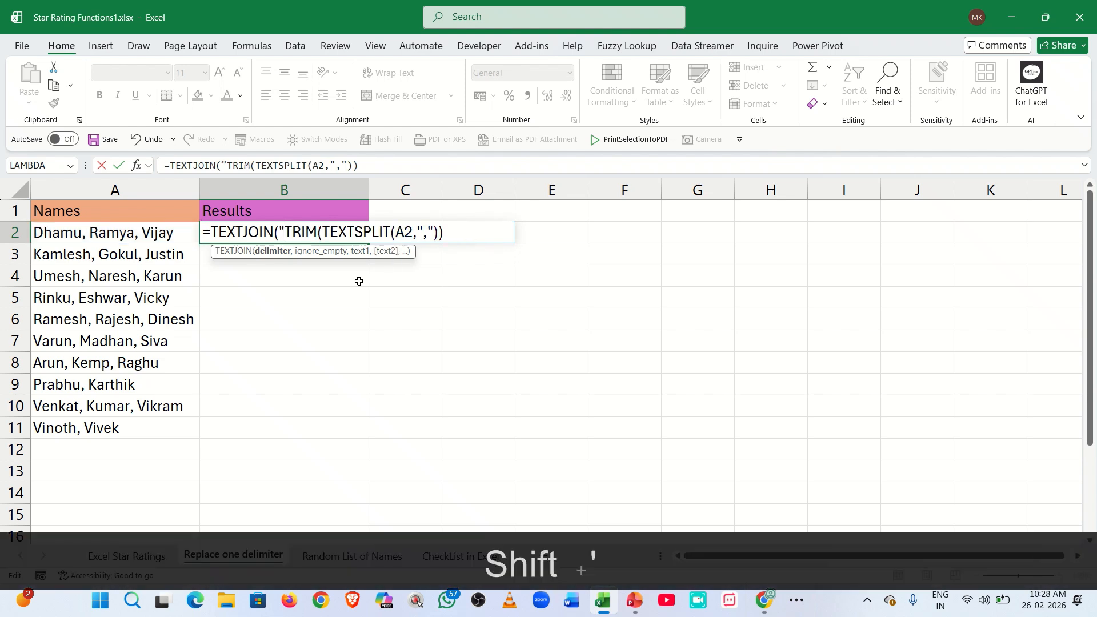
{"action": "type", "text": "-"}
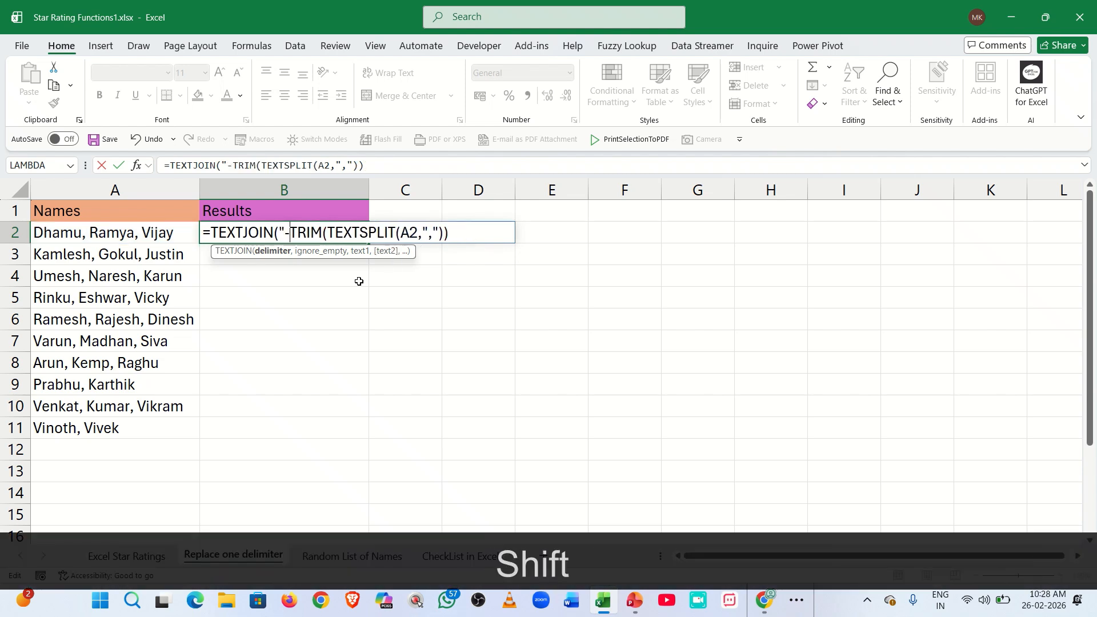
{"action": "type", "text": "\""}
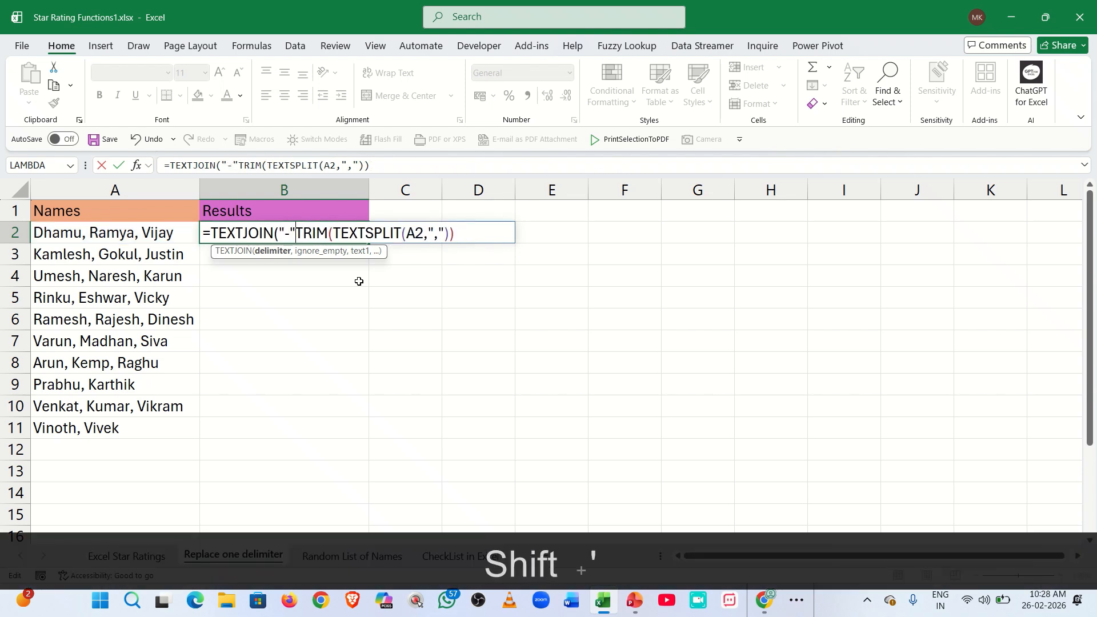
{"action": "type", "text": ","}
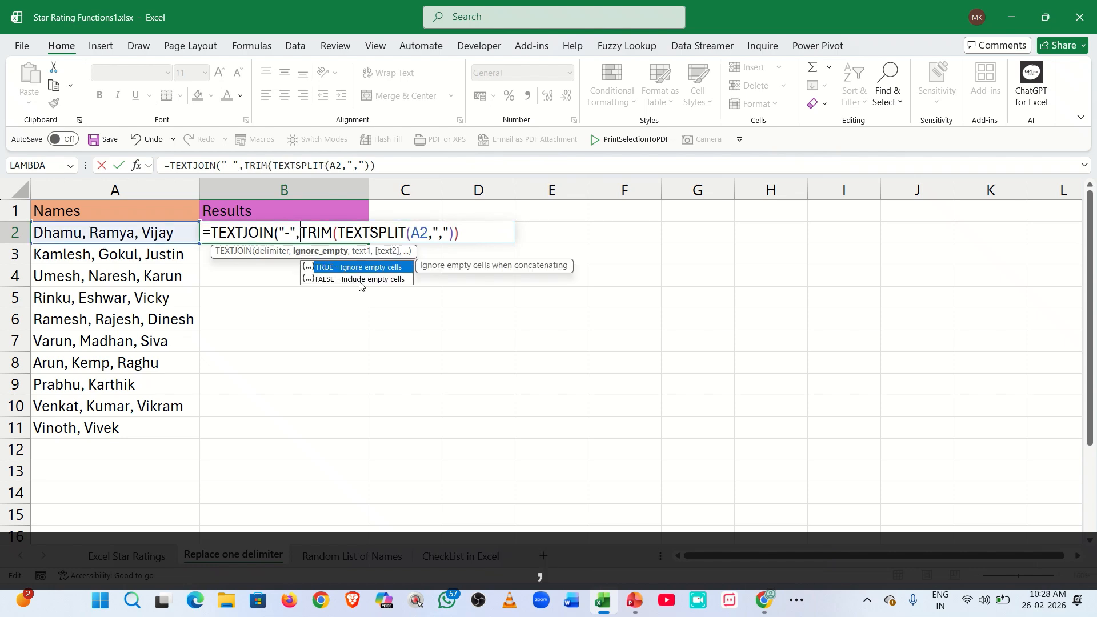
{"action": "key", "text": "Tab"}
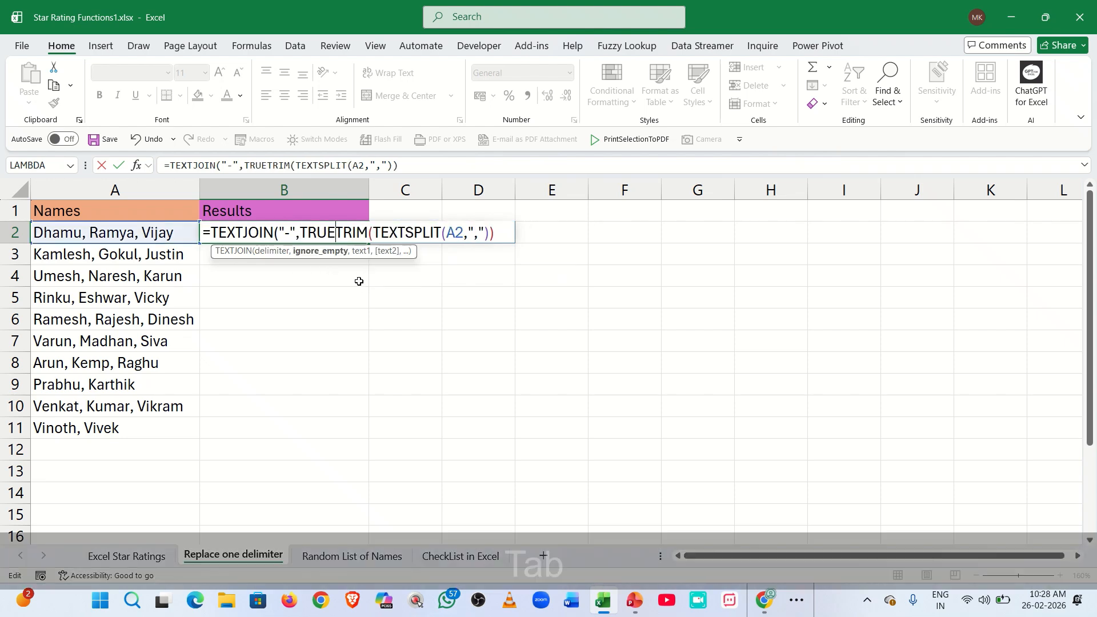
{"action": "type", "text": ","}
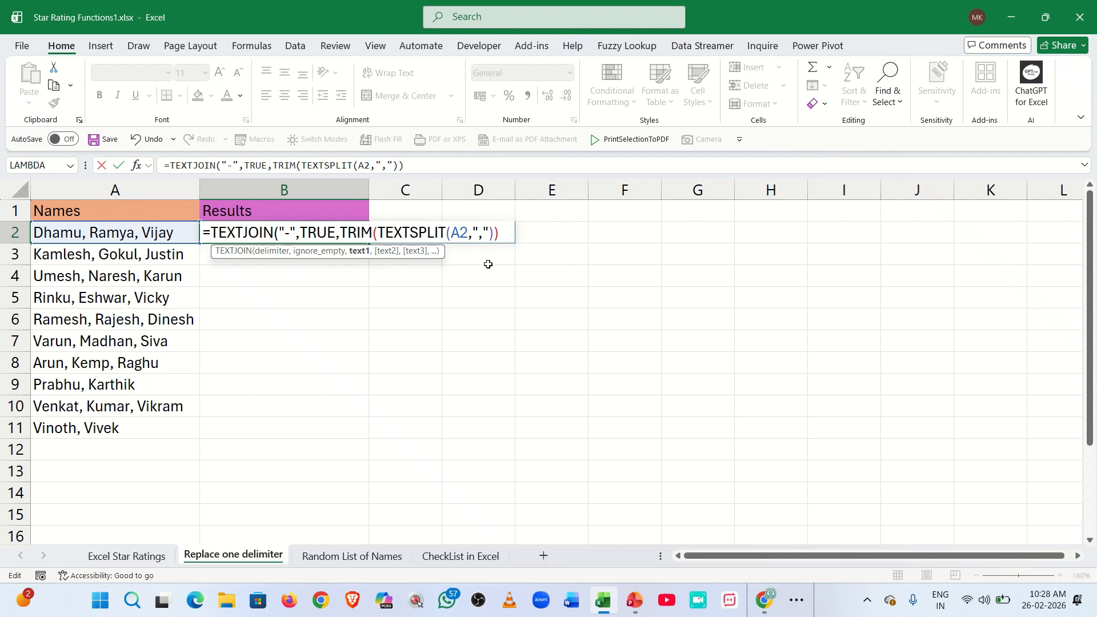
{"action": "left_click", "coordinate": [501, 223]}
{"action": "key", "text": "shift"}
{"action": "type", "text": ")"}
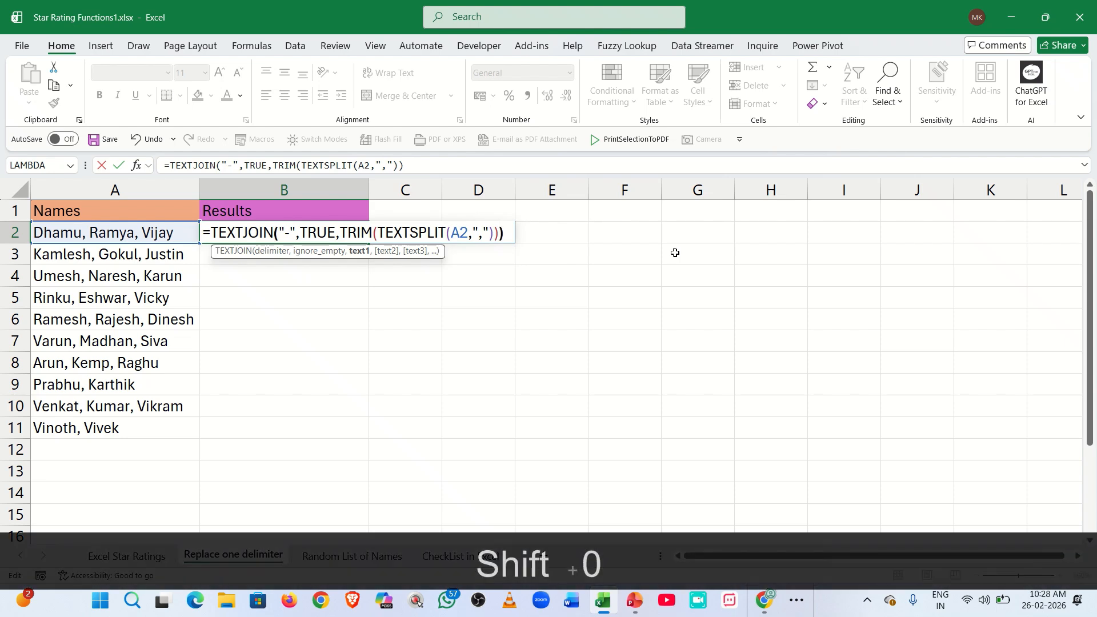
{"action": "key", "text": "Return"}
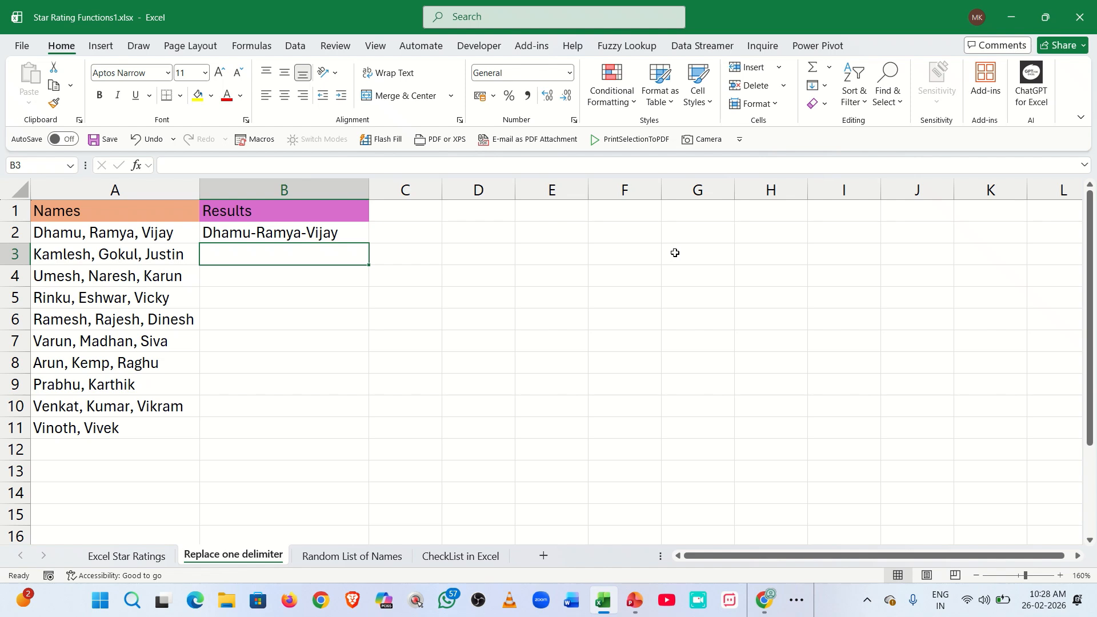
Step: Replace the "-" delimiter in B2's TEXTJOIN formula with CHAR(10), giving =TEXTJOIN(CHAR(10),TRUE,TRIM(TEXTSPLIT(A2,",")))
{"action": "key", "text": "Up"}
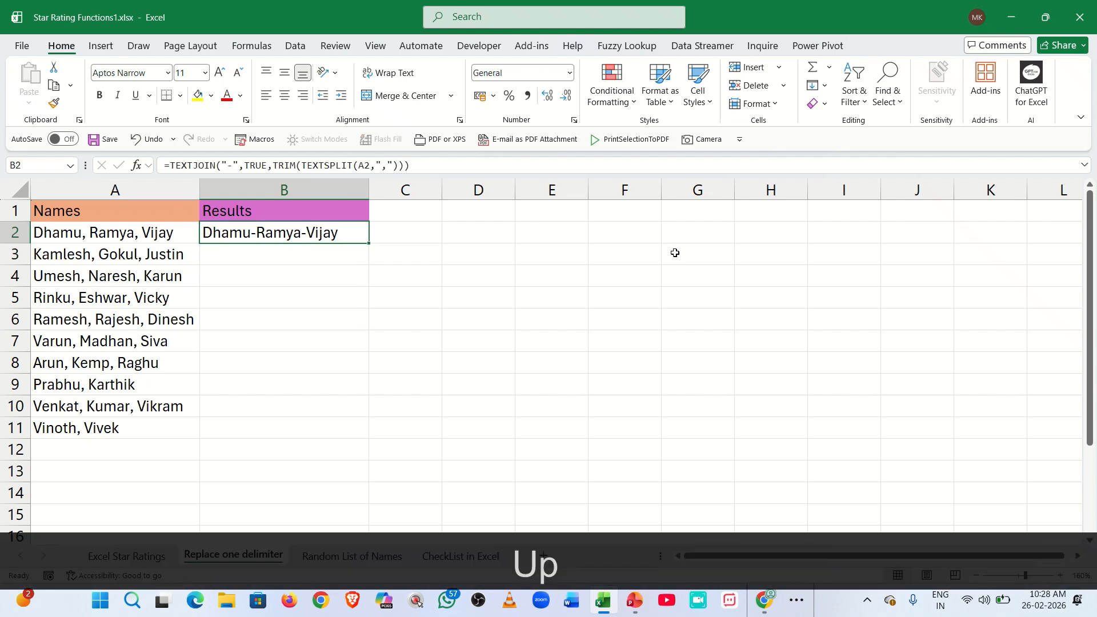
{"action": "key", "text": "F2"}
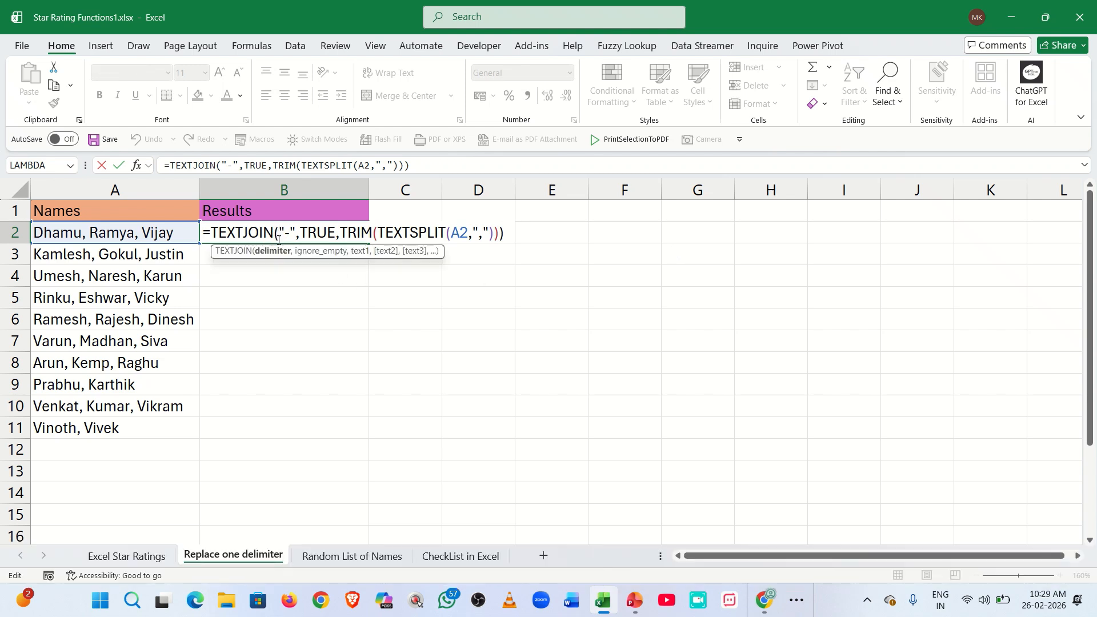
{"action": "left_click", "coordinate": [280, 243]}
{"action": "key", "text": "shift+Right"}
{"action": "key", "text": "shift+Right"}
{"action": "key", "text": "shift+Right"}
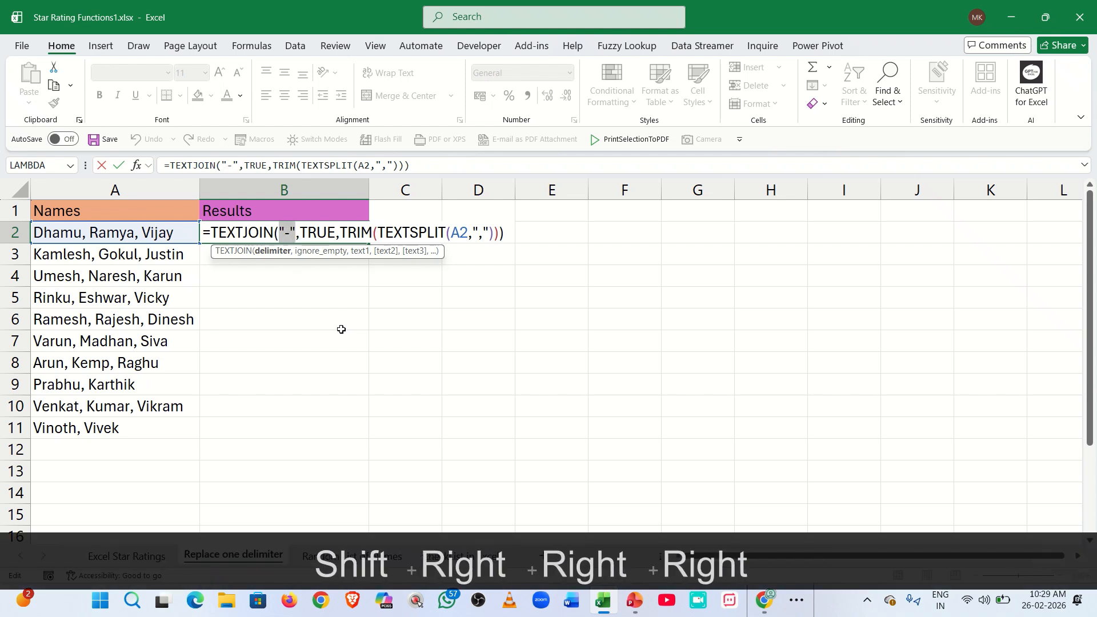
{"action": "key", "text": "BackSpace"}
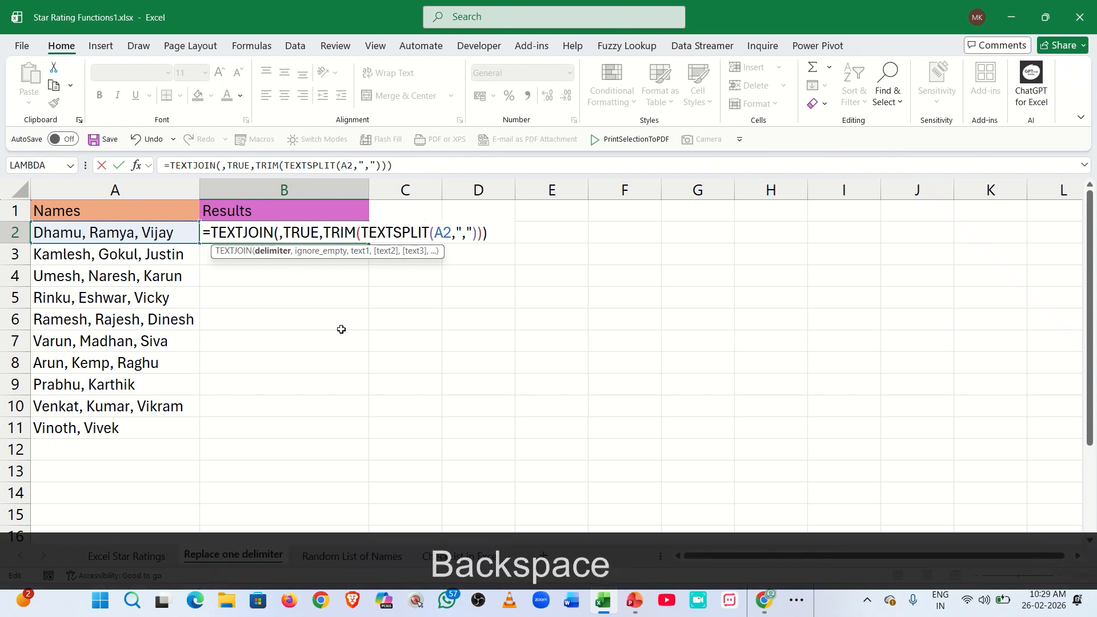
{"action": "type", "text": "char"}
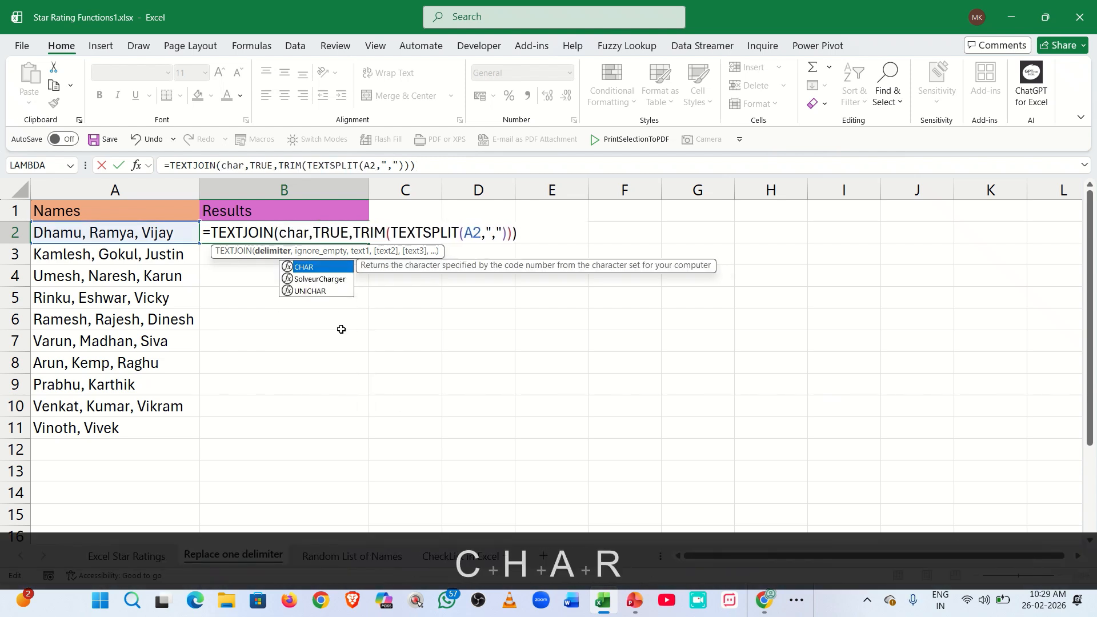
{"action": "key", "text": "Tab"}
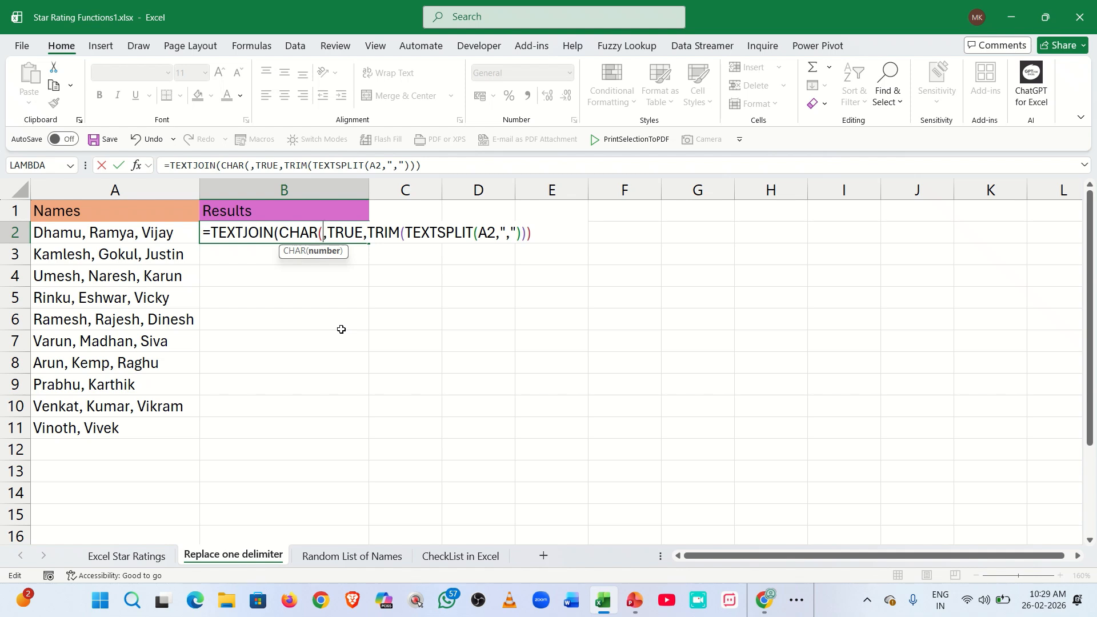
{"action": "type", "text": "10"}
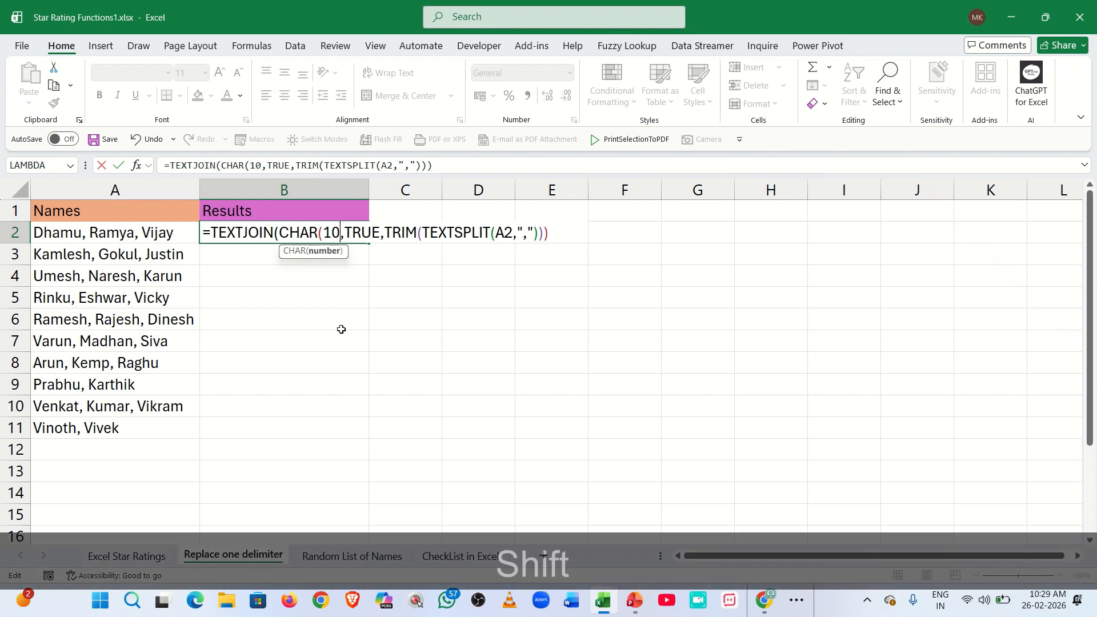
{"action": "type", "text": ")"}
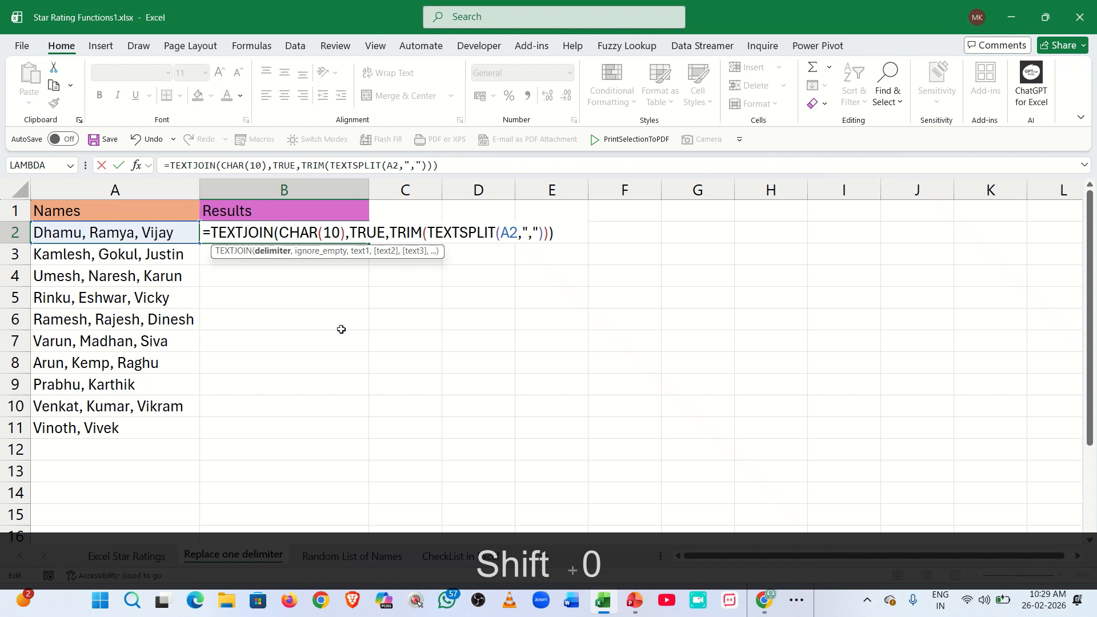
{"action": "key", "text": "Return"}
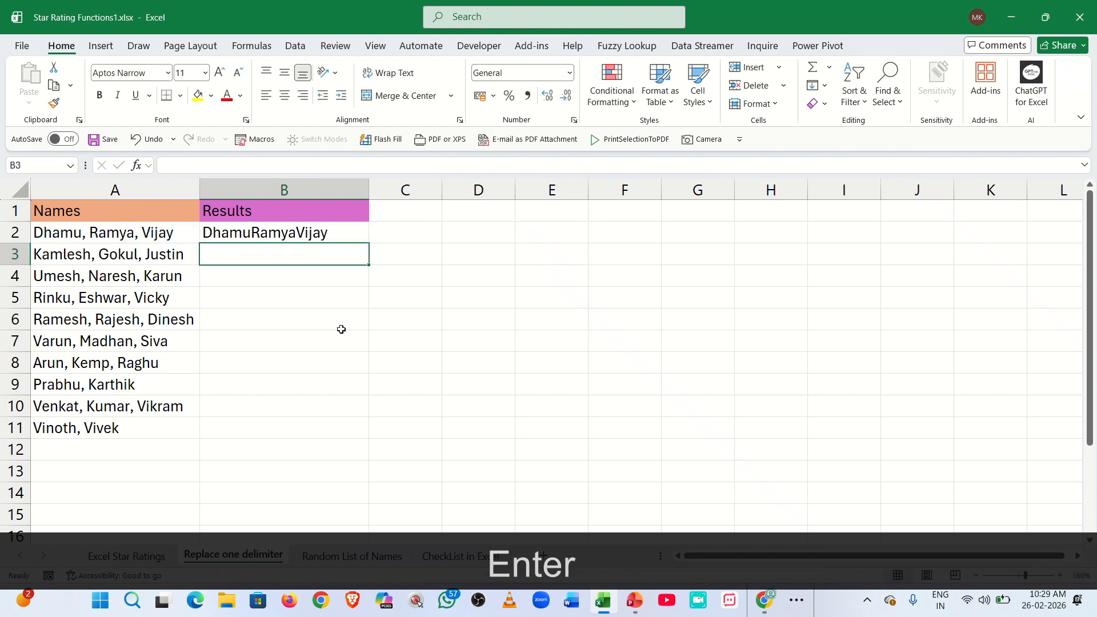
Step: Fill the formula in B2 down through B11 and turn on Wrap Text for the range B2:B11
{"action": "key", "text": "Up"}
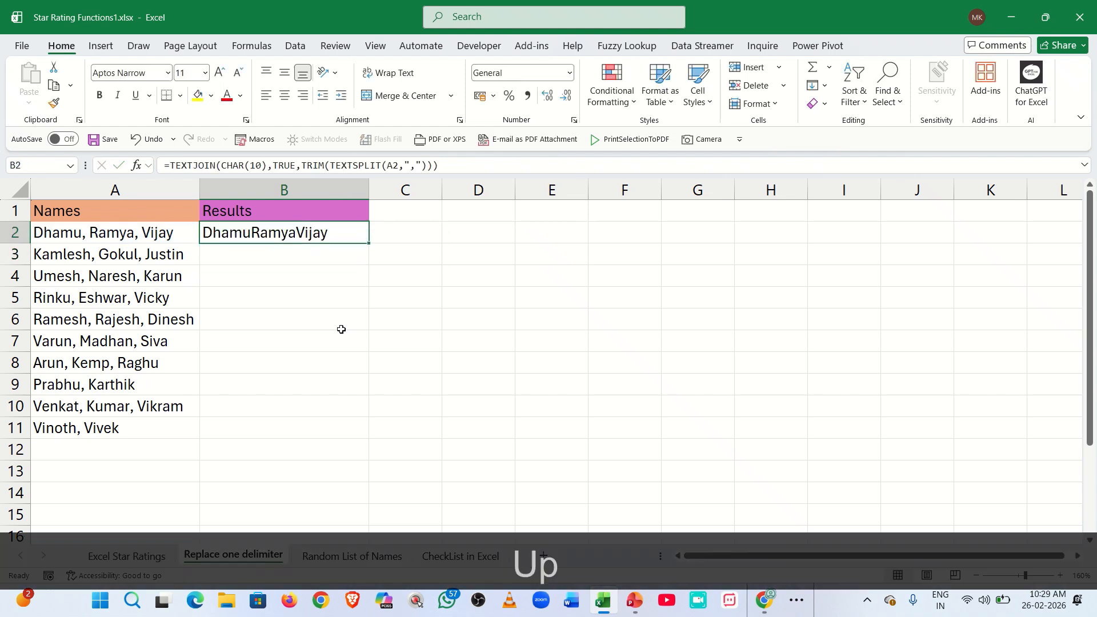
{"action": "key", "text": "shift+Down"}
{"action": "key", "text": "shift+Down"}
{"action": "key", "text": "shift+Down"}
{"action": "key", "text": "shift+Down"}
{"action": "key", "text": "shift+Down"}
{"action": "key", "text": "shift+Down"}
{"action": "key", "text": "shift+Down"}
{"action": "key", "text": "shift+Down"}
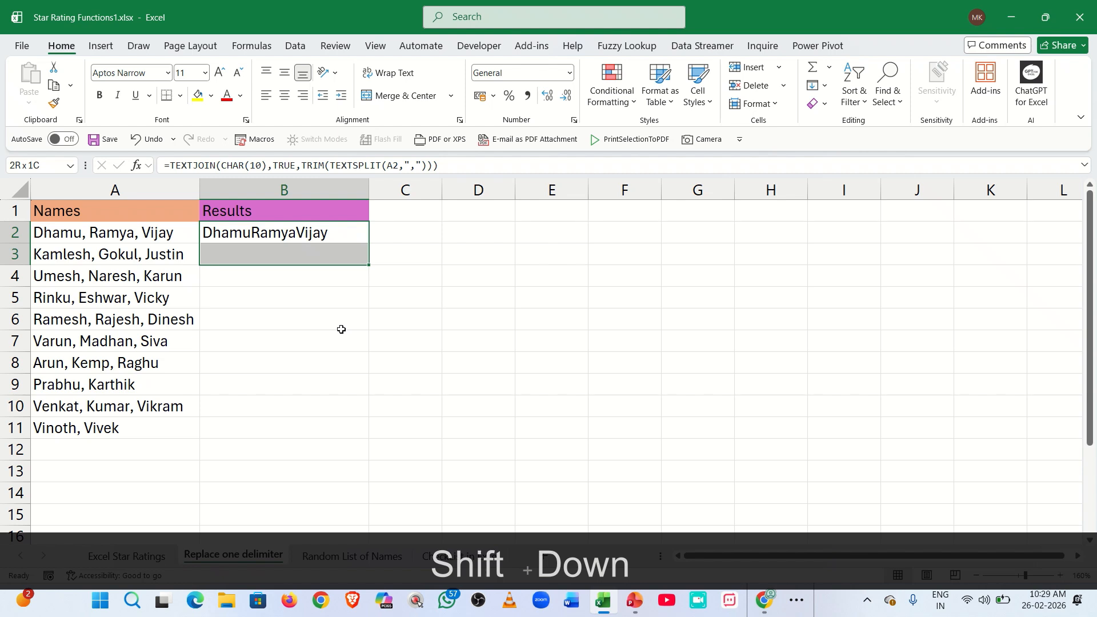
{"action": "key", "text": "shift+Down"}
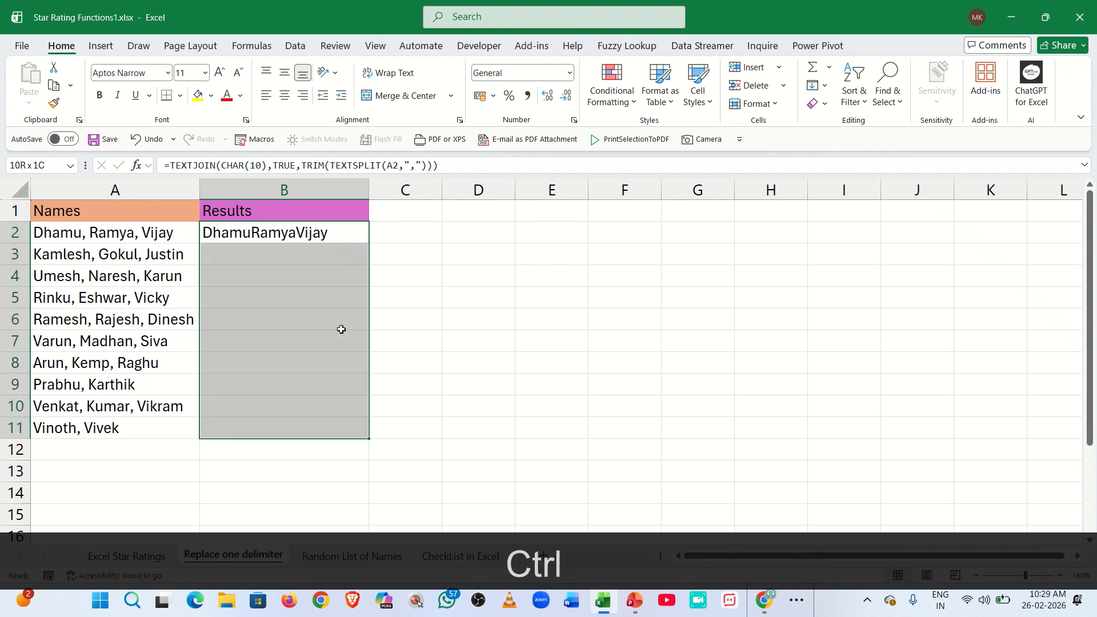
{"action": "key", "text": "ctrl+d"}
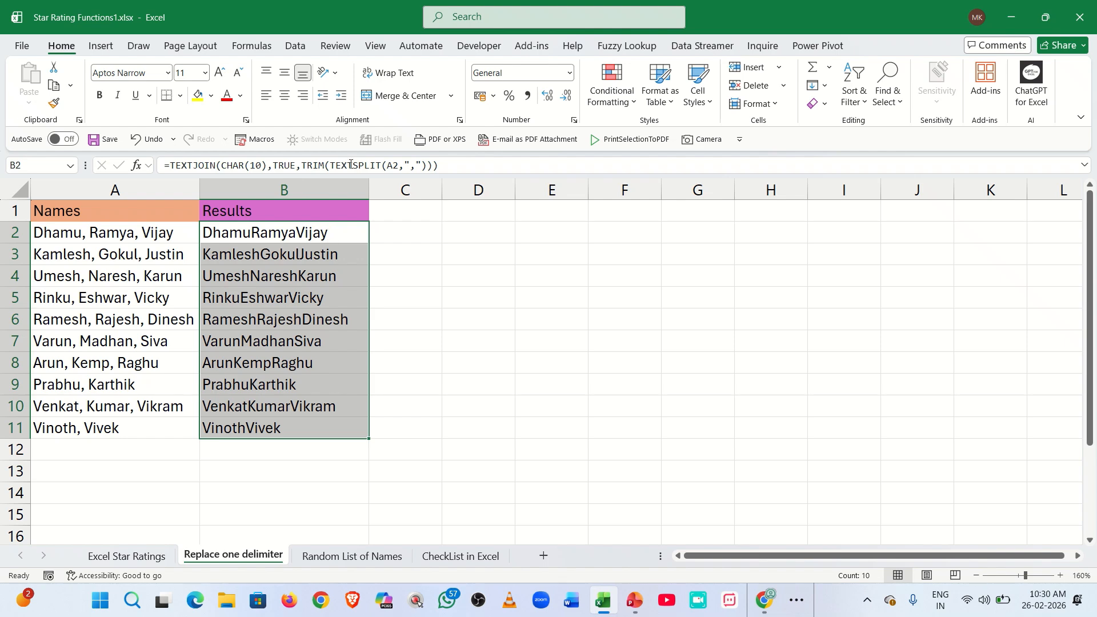
{"action": "left_click", "coordinate": [388, 79]}
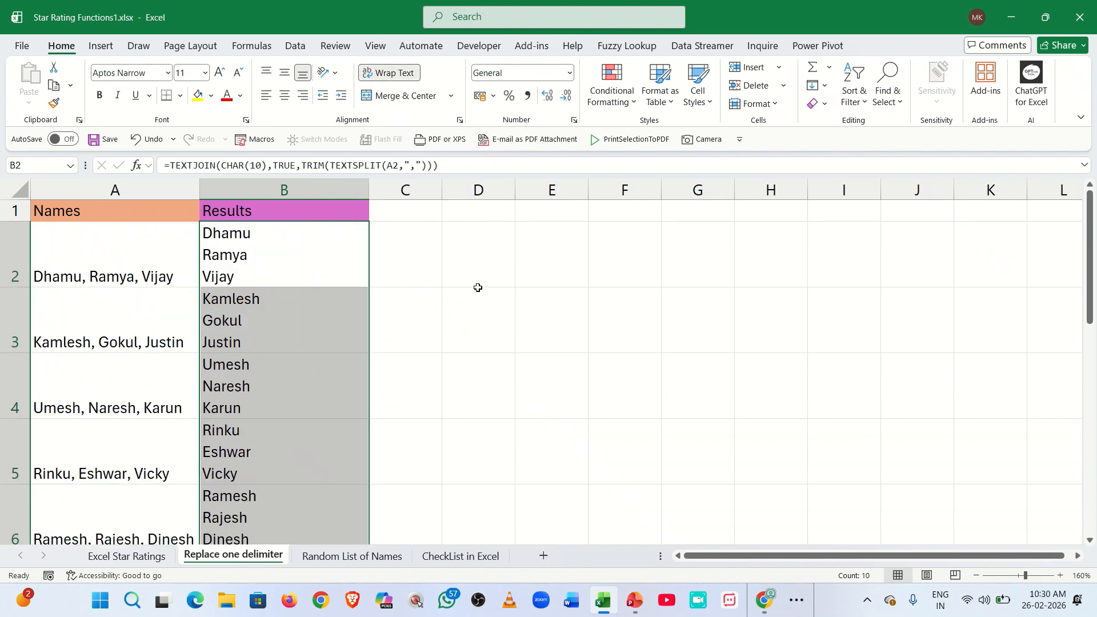
{"action": "left_click", "coordinate": [478, 288]}
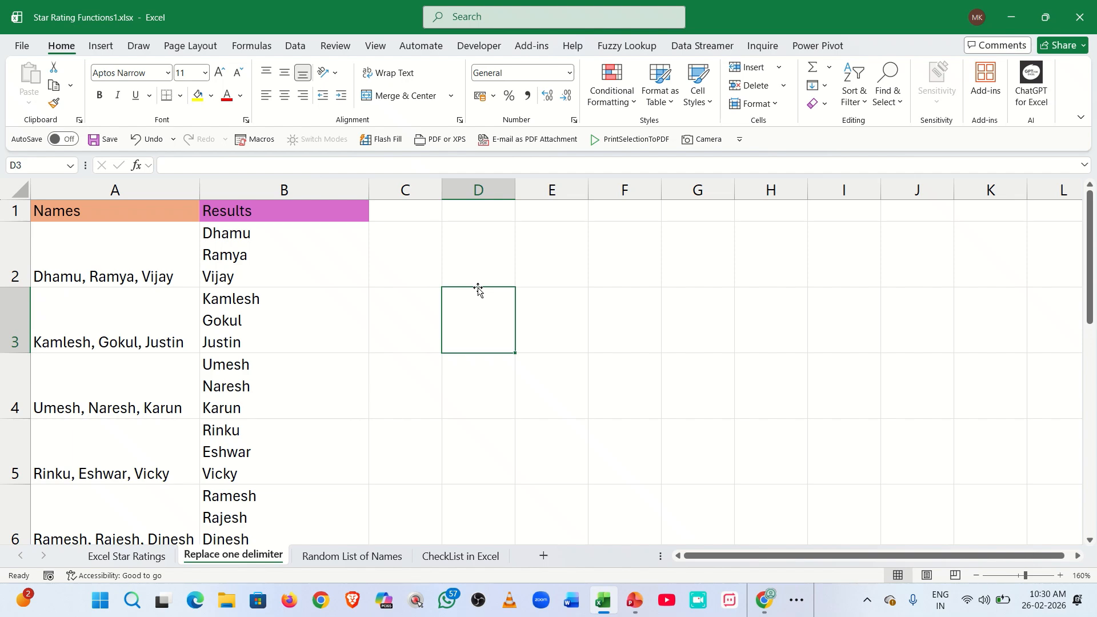
Step: Review the Results column down to row 11 to check how the names are split across lines in each cell
{"action": "key", "text": "Down"}
{"action": "key", "text": "Down"}
{"action": "key", "text": "Down"}
{"action": "key", "text": "Down"}
{"action": "key", "text": "Down"}
{"action": "key", "text": "Down"}
{"action": "key", "text": "Down"}
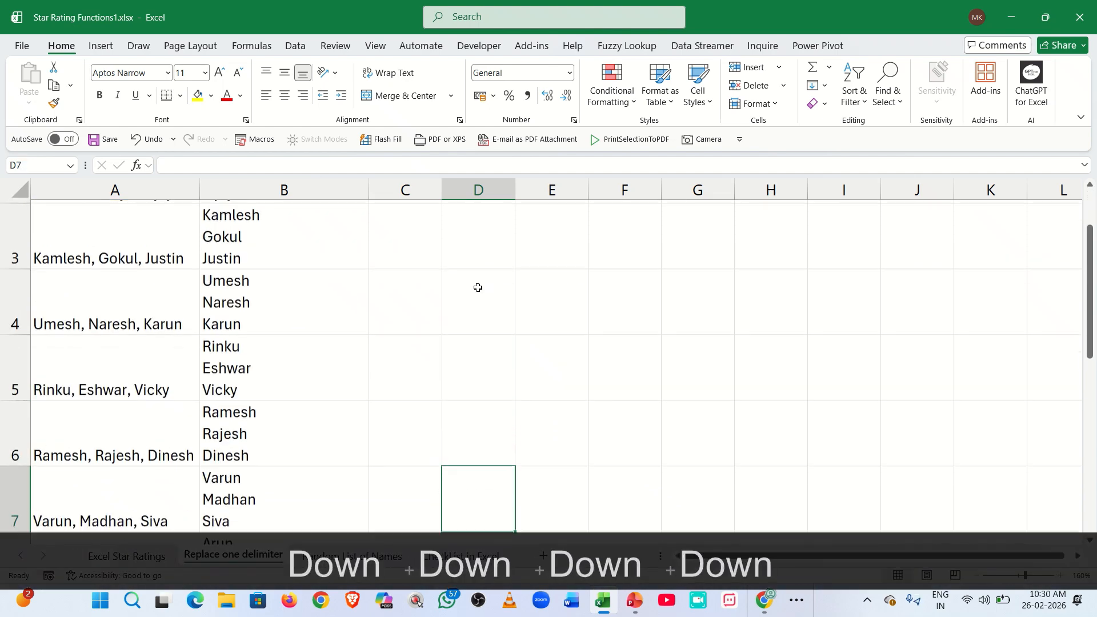
{"action": "key", "text": "Down"}
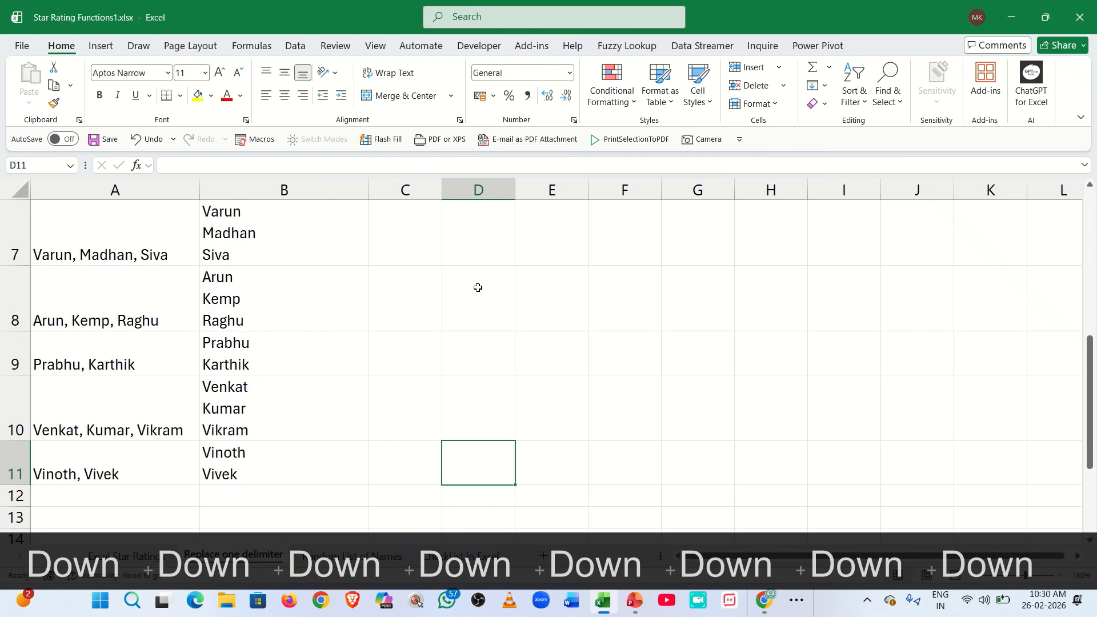
{"action": "key", "text": "Up"}
{"action": "key", "text": "Up"}
{"action": "key", "text": "Up"}
{"action": "key", "text": "Up"}
{"action": "key", "text": "Up"}
{"action": "key", "text": "Up"}
{"action": "key", "text": "Up"}
{"action": "key", "text": "Up"}
{"action": "key", "text": "Up"}
{"action": "key", "text": "Up"}
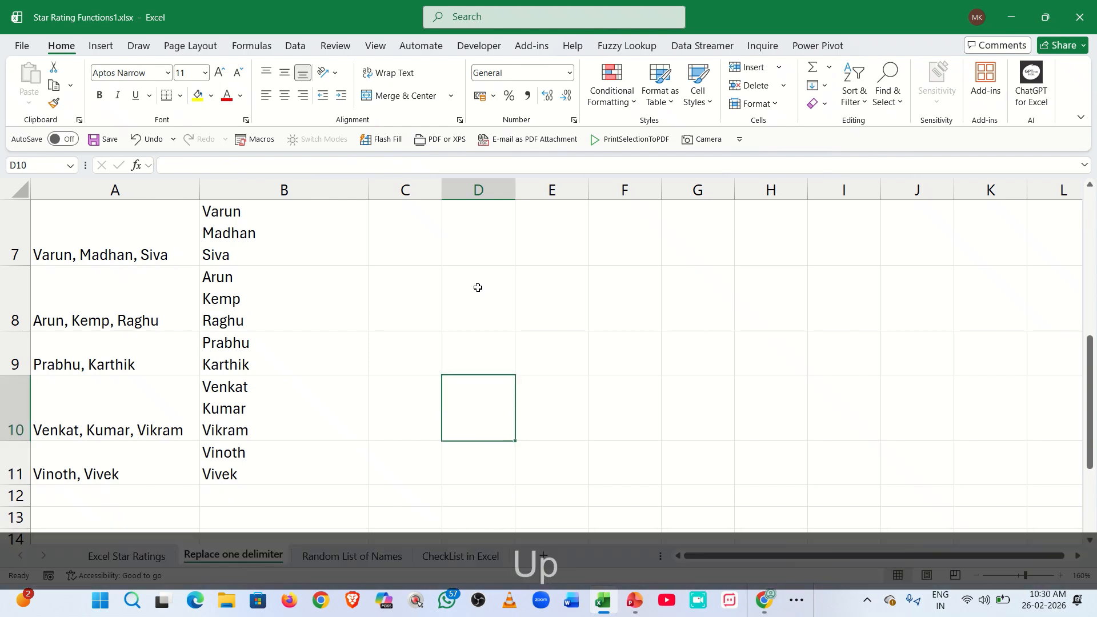